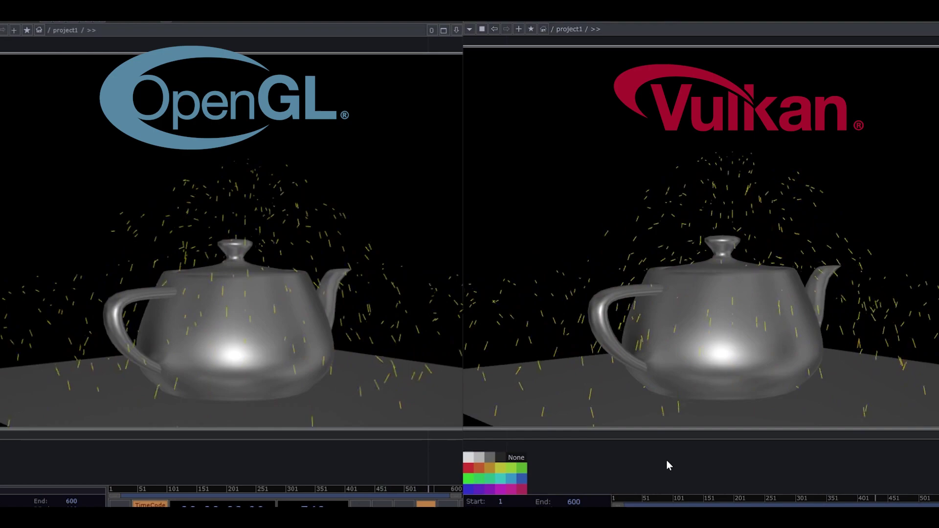
Zoom in on the teapot spout and falling particles in both the OpenGL and Vulkan renders.
scroll(272, 305, up, 10)
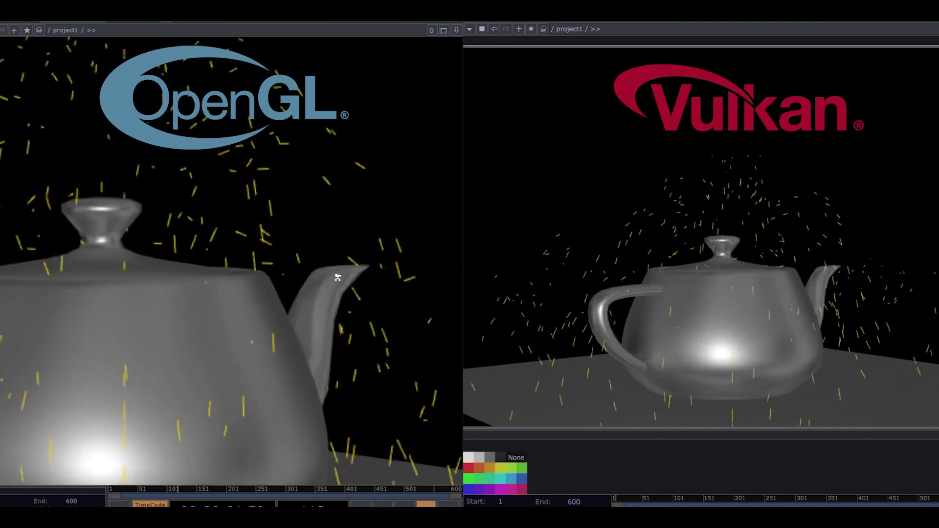
scroll(822, 274, up, 10)
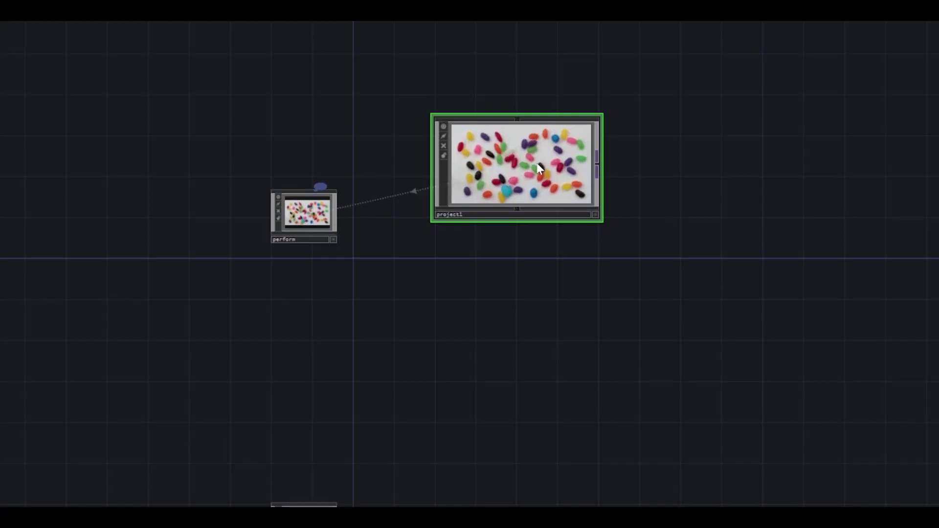
Enter project1, zoom onto the text2 note, and make its viewer active to read the comment.
key(i)
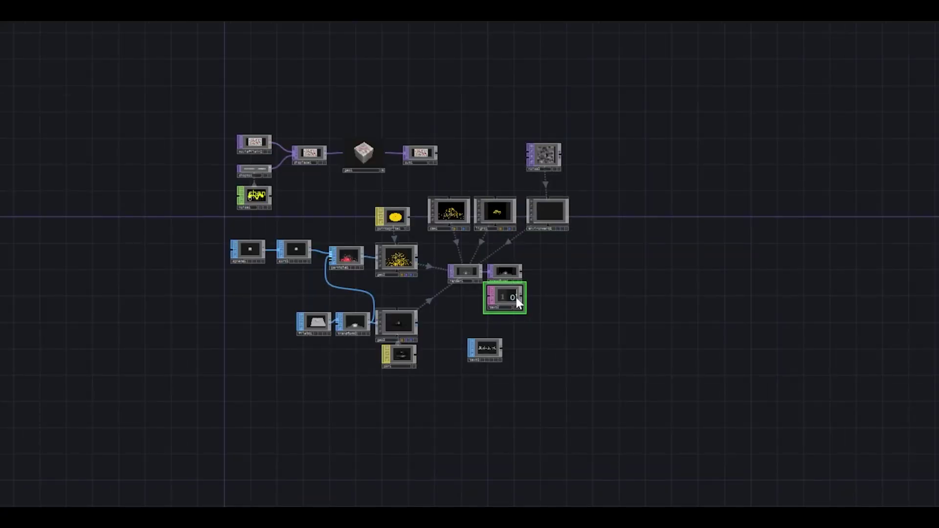
scroll(515, 295, up, 5)
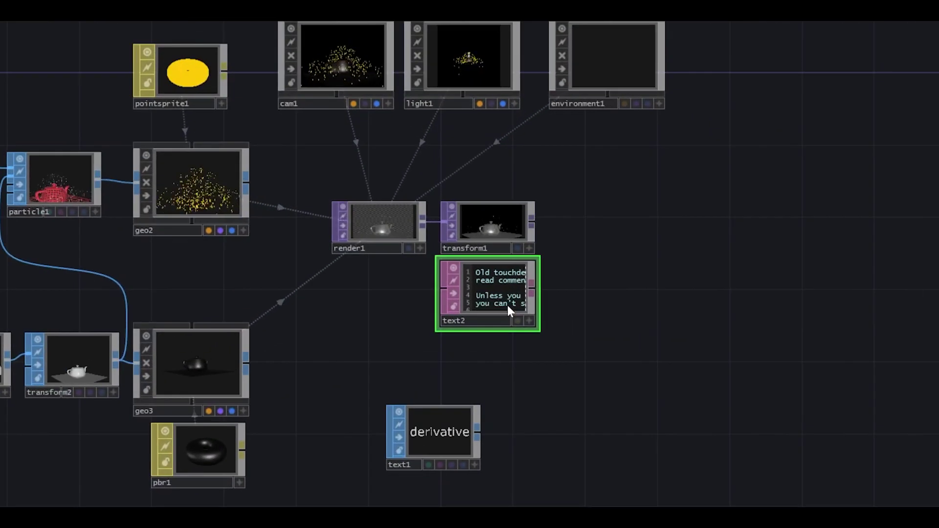
scroll(507, 305, up, 5)
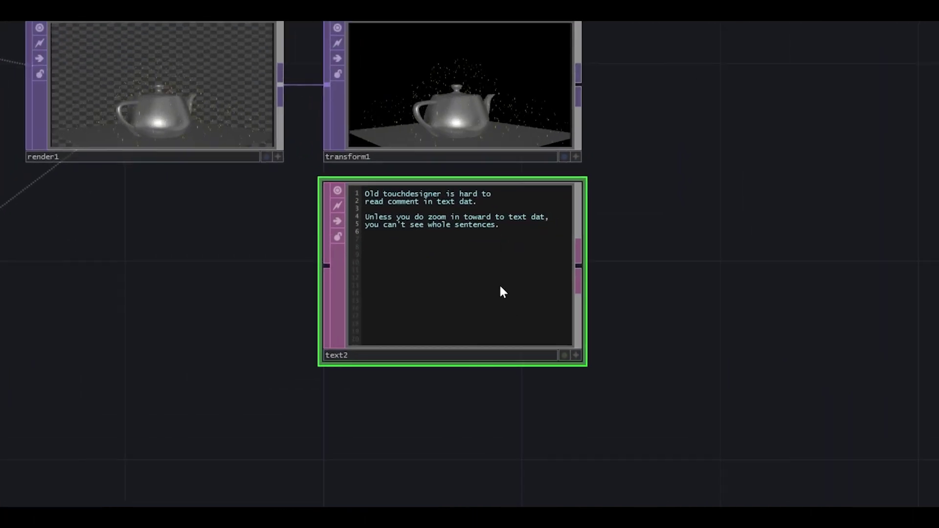
scroll(501, 288, up, 3)
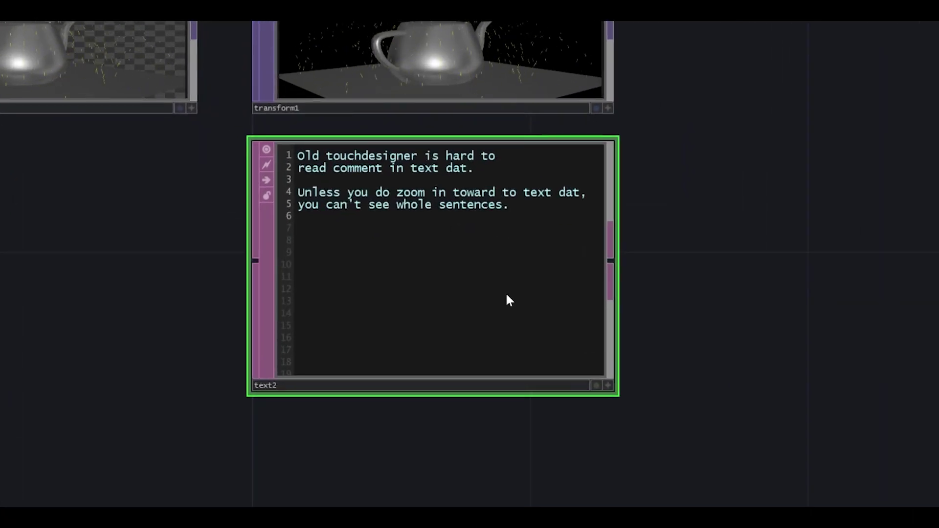
click(602, 384)
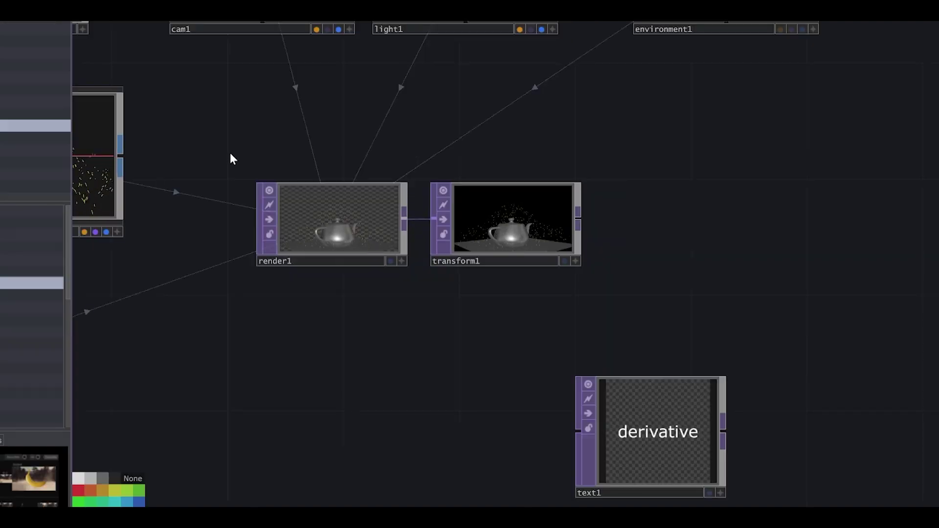
Add a 'rendering' comment above render1 and stretch it over transform1.
right_click(231, 154)
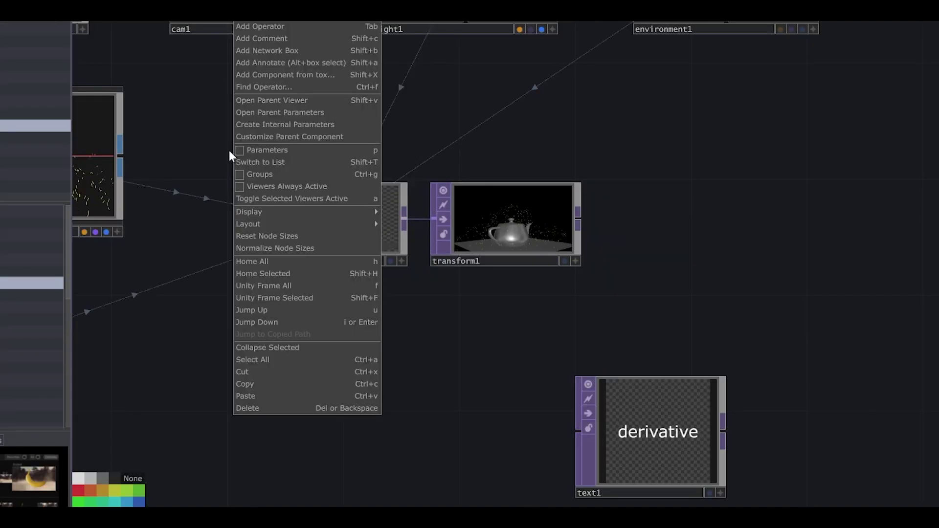
click(252, 40)
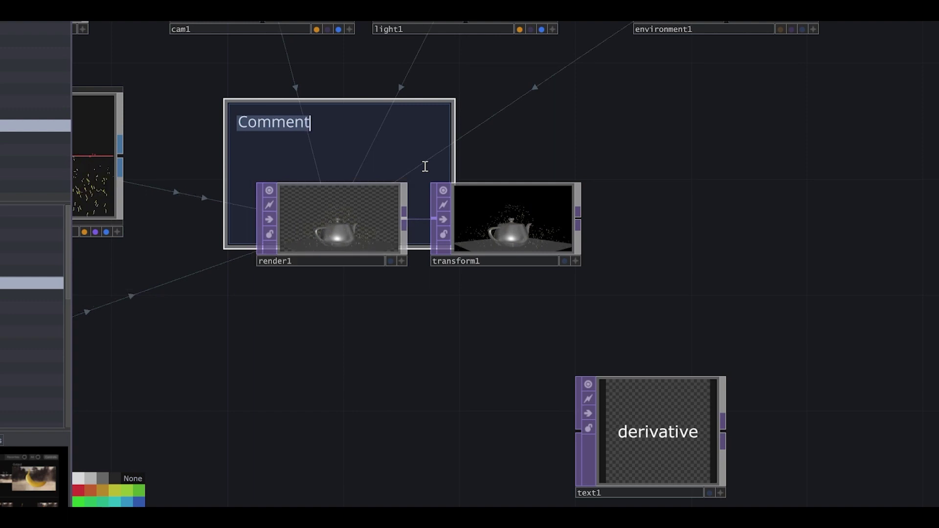
text(rendering)
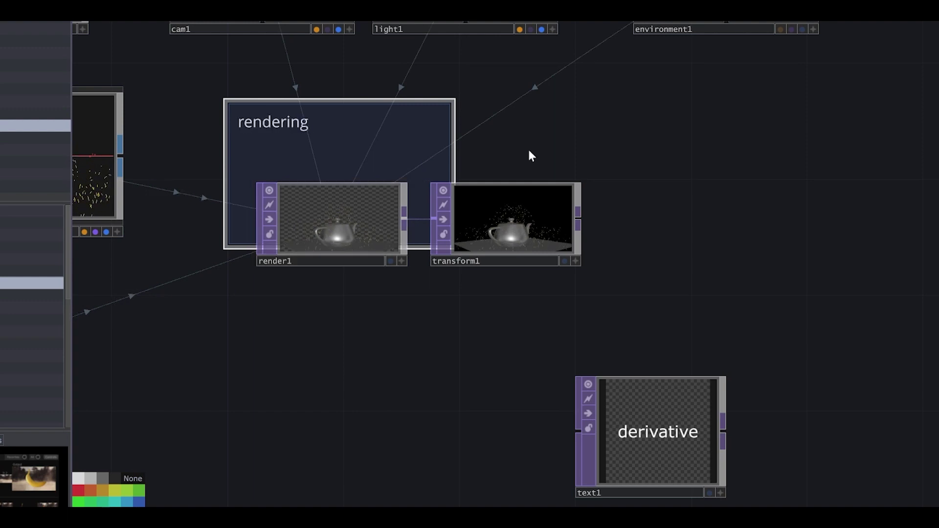
click(468, 147)
drag(455, 150, 617, 156)
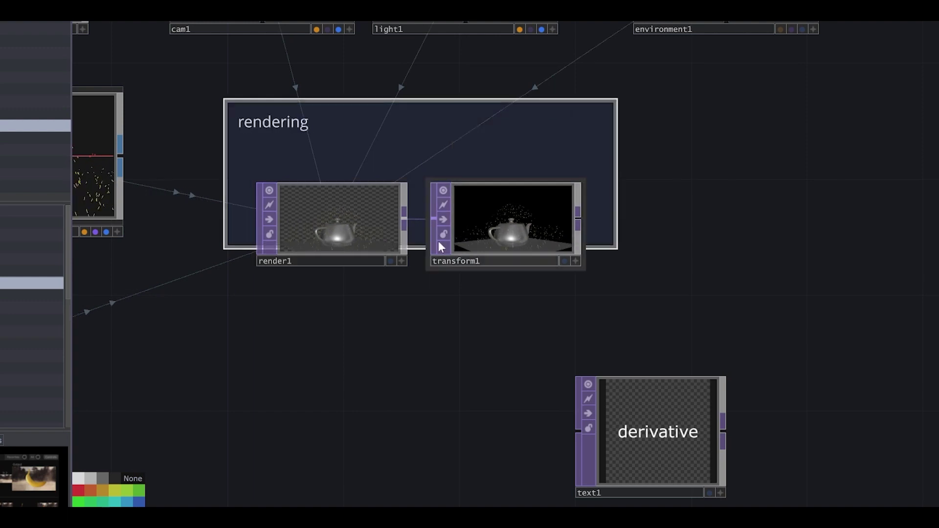
drag(422, 250, 422, 295)
Delete the comment and wrap render1 and transform1 in a new Network Box.
key(Delete)
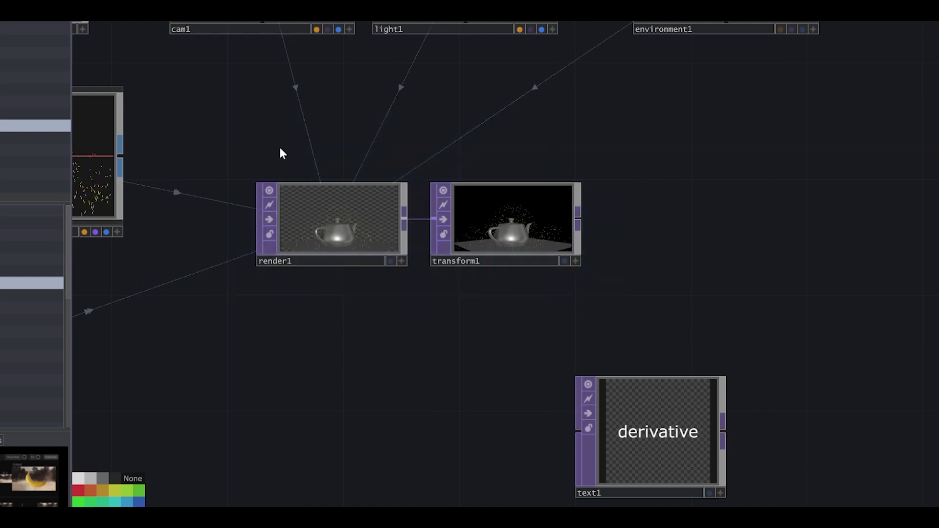
right_click(240, 144)
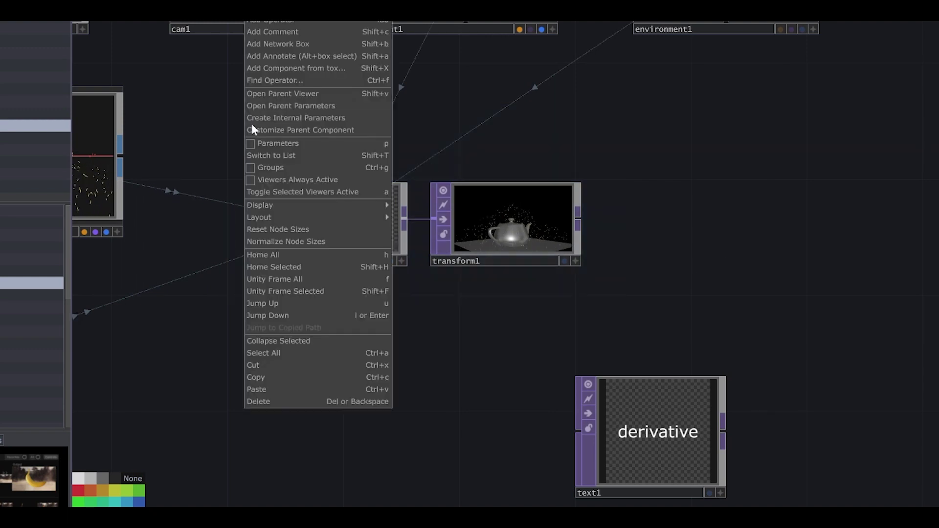
click(274, 45)
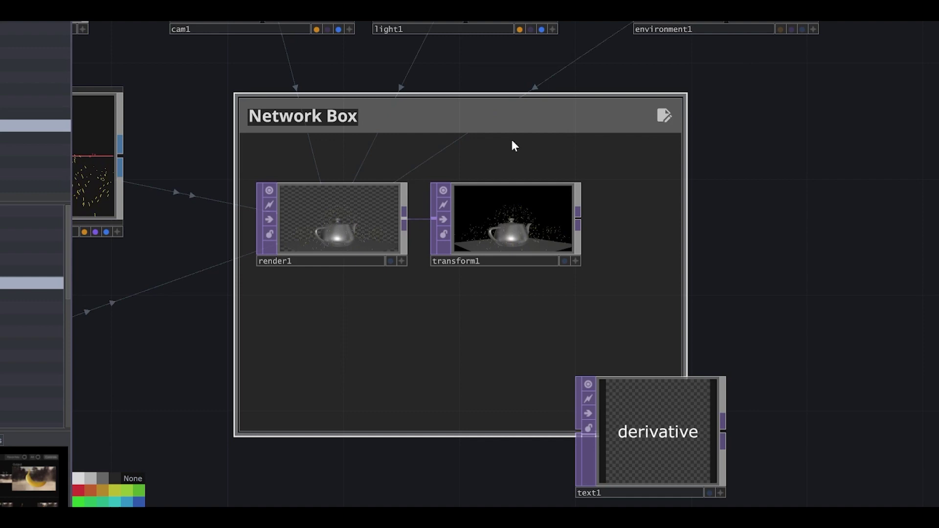
Shrink the network box and add an annotation around light1 titled 'Lights'.
drag(459, 435, 456, 328)
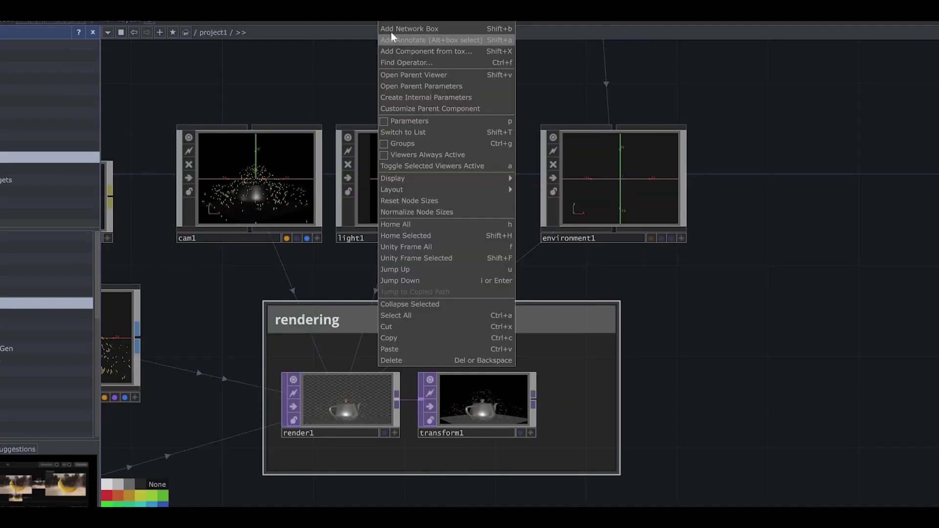
click(390, 33)
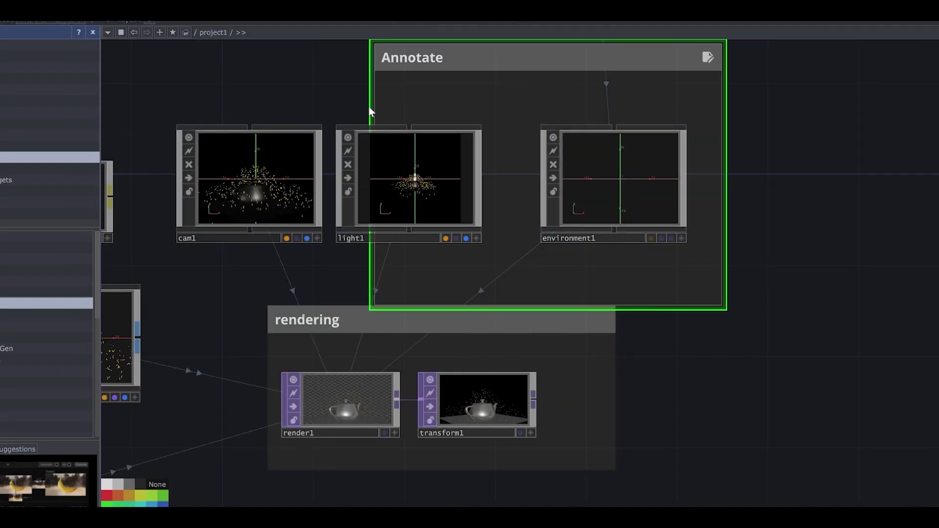
drag(370, 107, 328, 107)
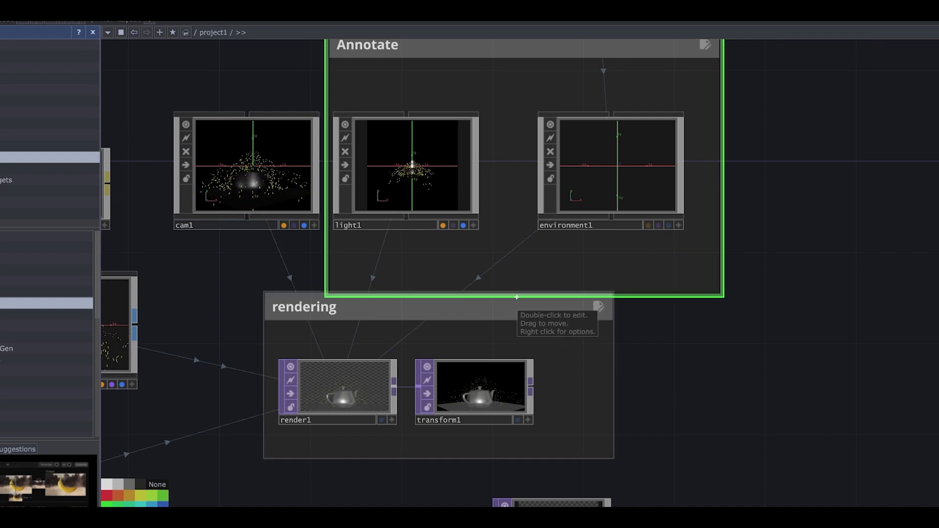
text(Lights)
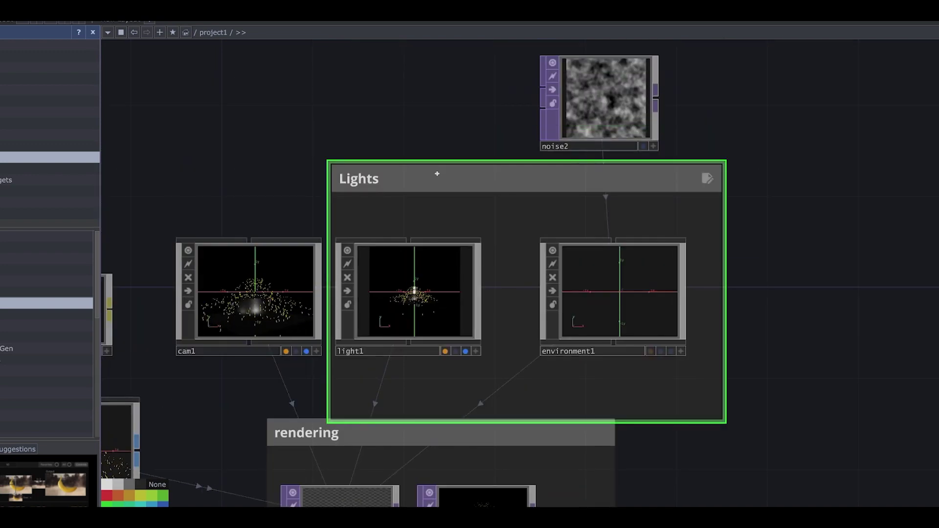
Write 'you can leave comments here' in the Lights annotation body.
drag(831, 216, 491, 207)
right_click(491, 207)
click(587, 117)
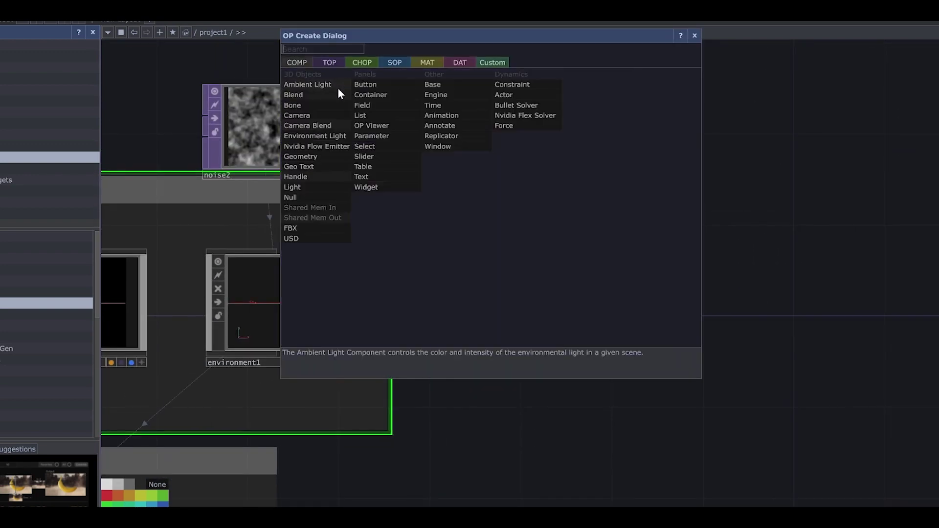
click(338, 87)
click(718, 255)
click(363, 255)
text(we)
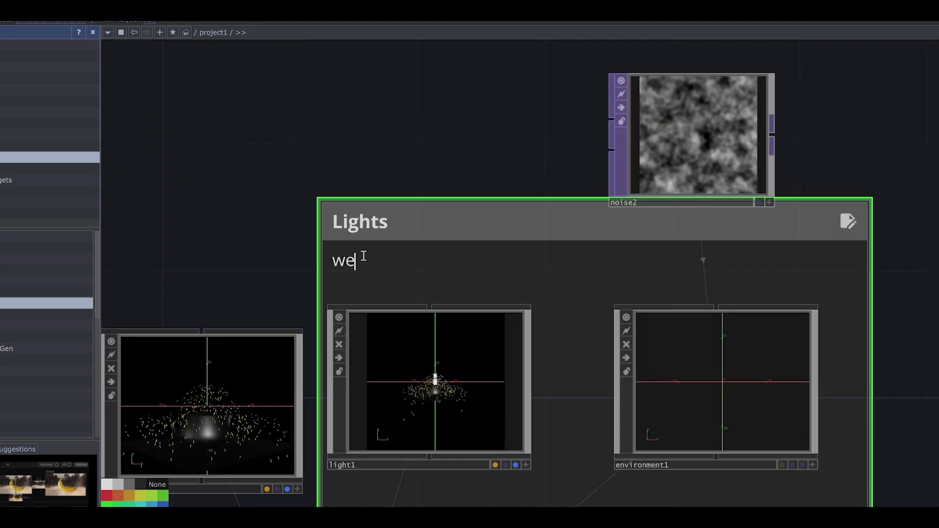
key(BackSpace)
key(BackSpace)
text(you can le)
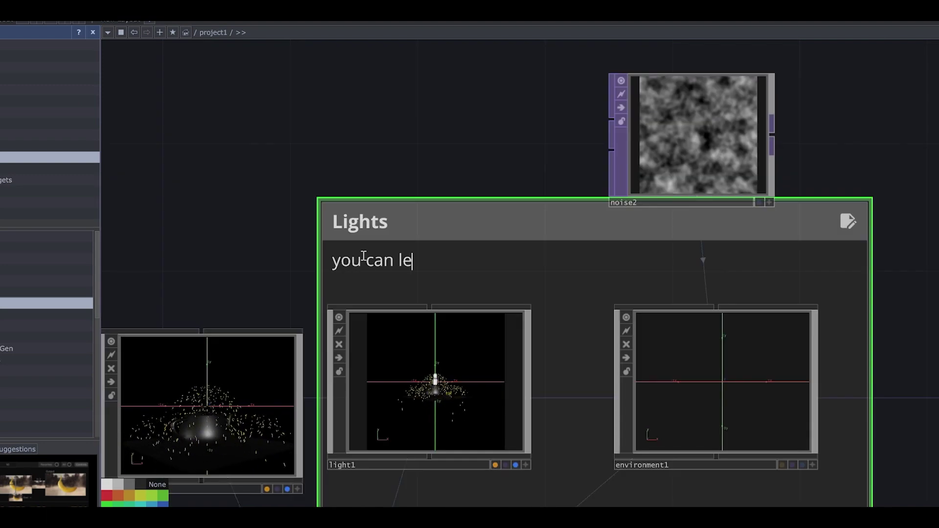
text(ave comments)
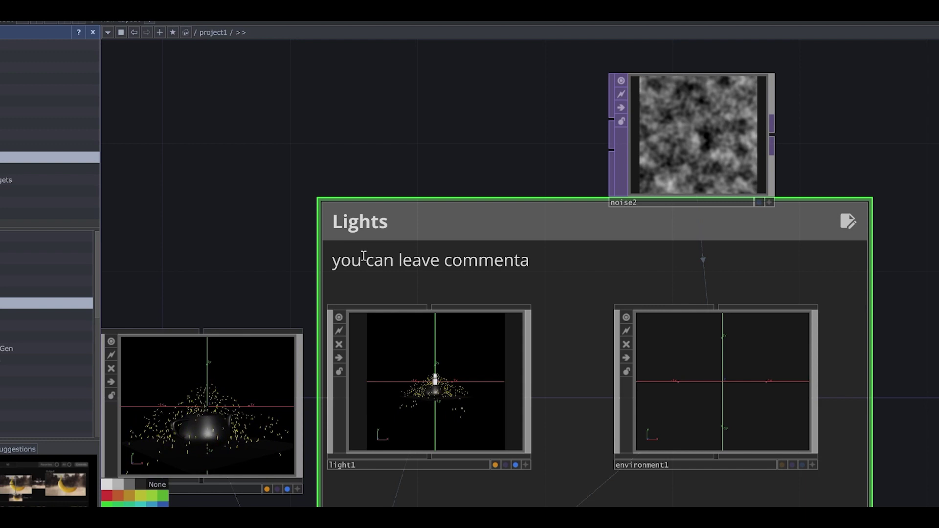
text( here)
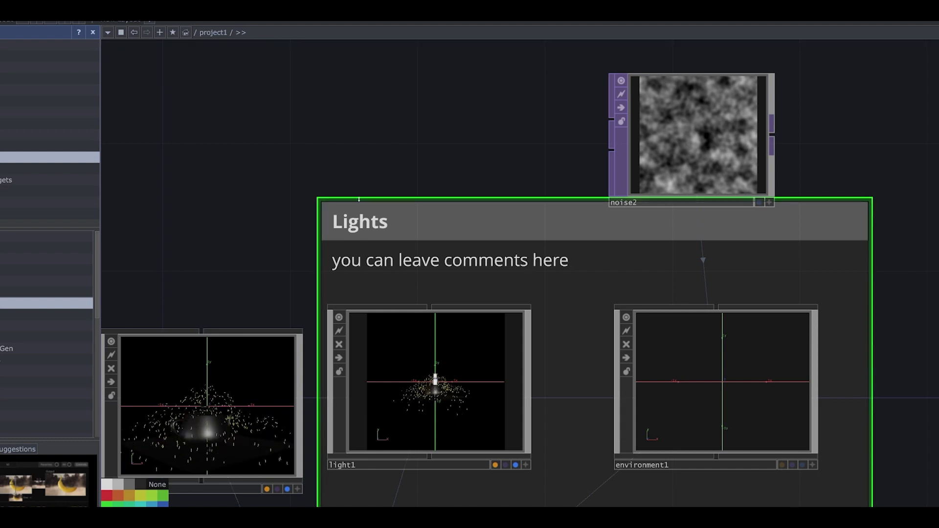
scroll(496, 265, down, 5)
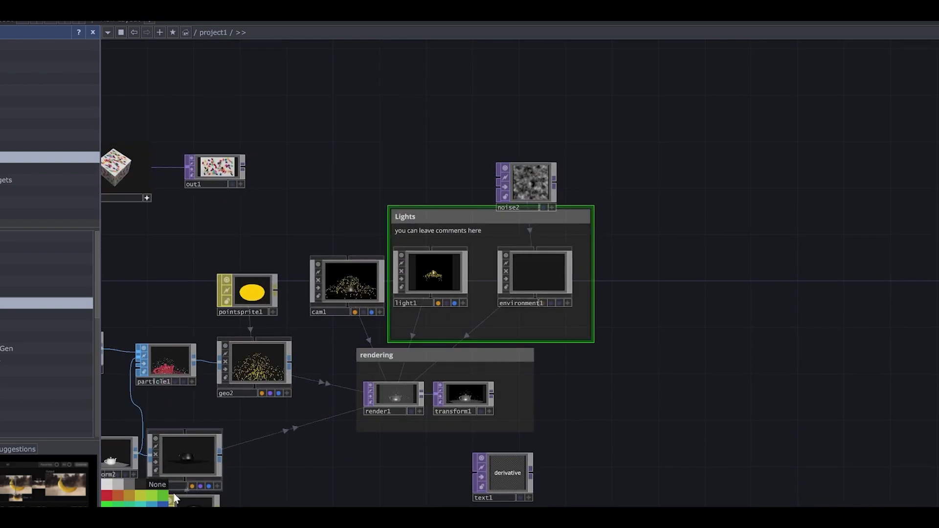
scroll(452, 232, up, 3)
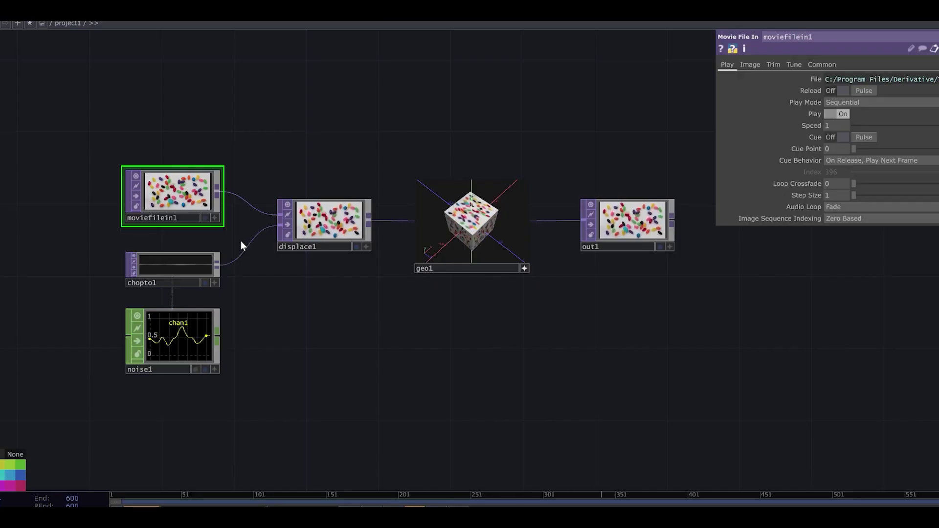
Zoom onto moviefilein1 and pan across toward displace1 and the geo1 cube render.
scroll(157, 217, up, 6)
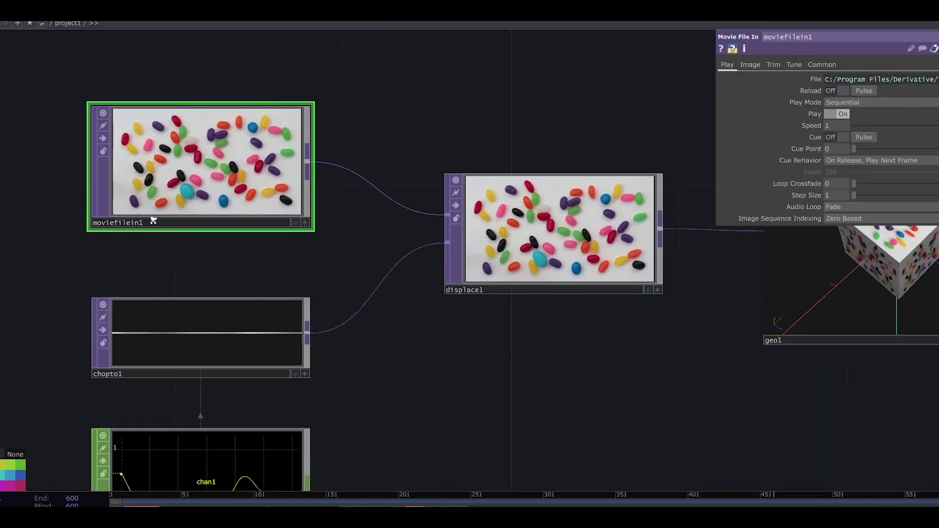
drag(358, 284, 181, 231)
drag(368, 265, 125, 255)
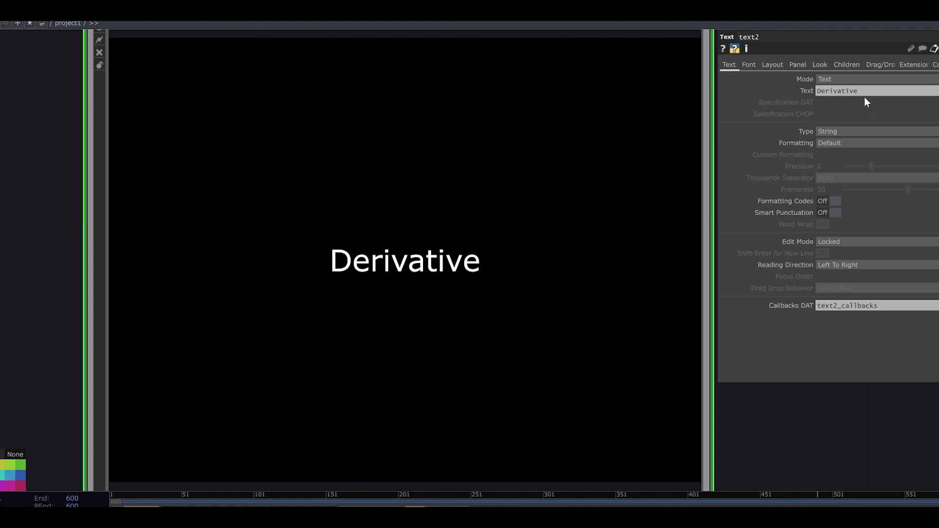
Select the 'Derivative' Text value, then add a Text TOP from OP Create's TOP family.
click(862, 91)
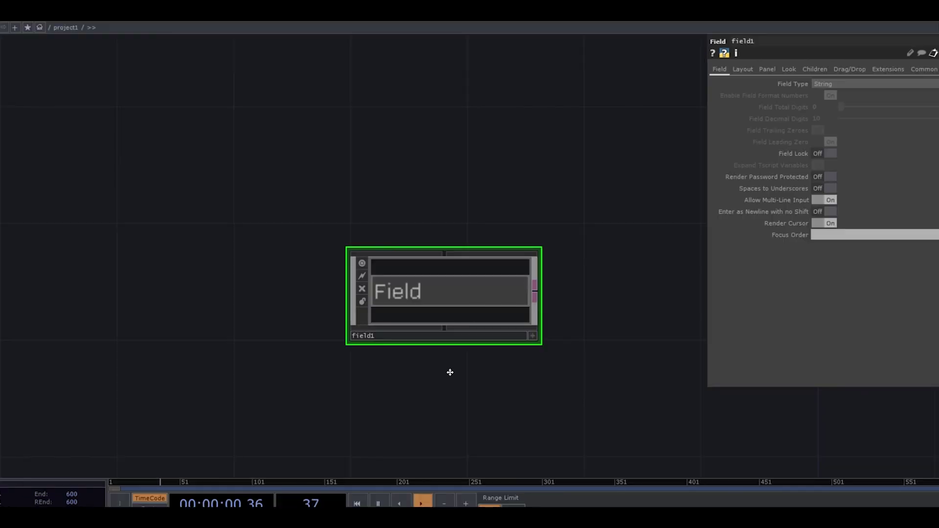
key(Tab)
click(298, 196)
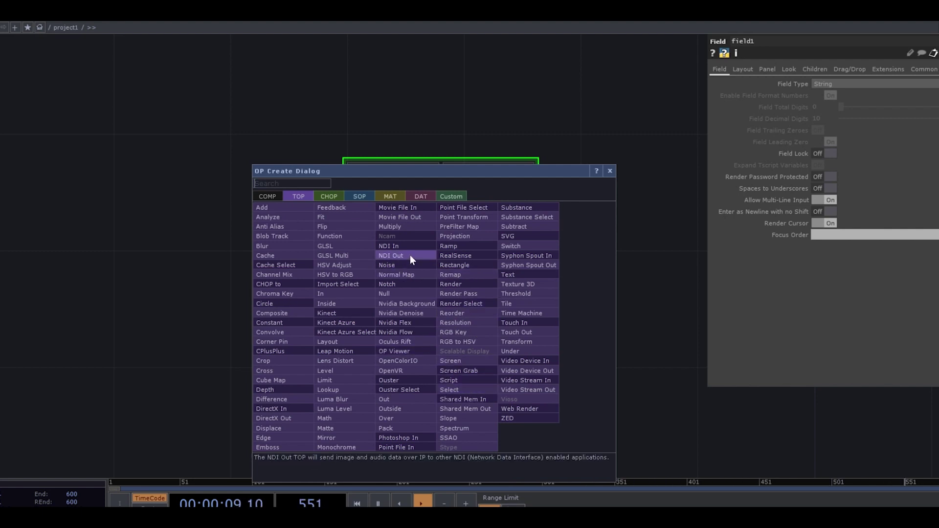
click(532, 278)
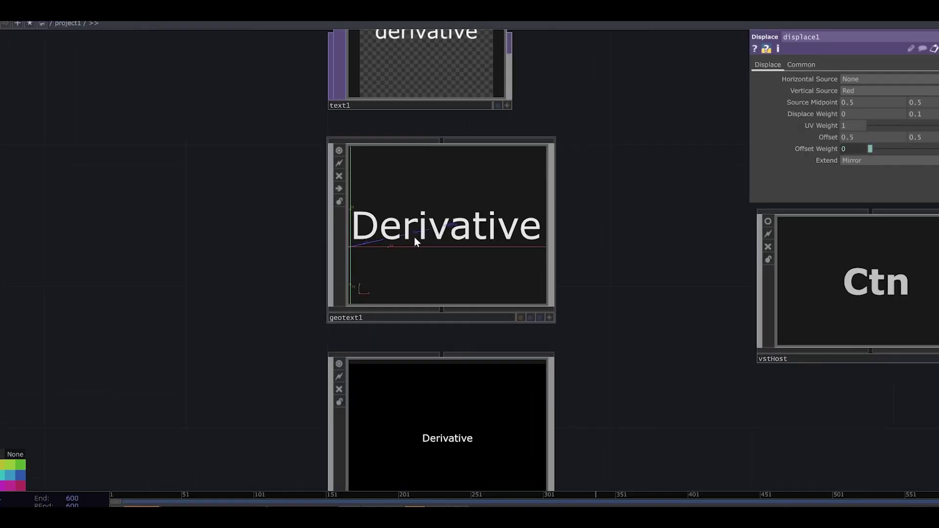
Select geotext1 and pan and zoom the network until it fills the view.
click(415, 233)
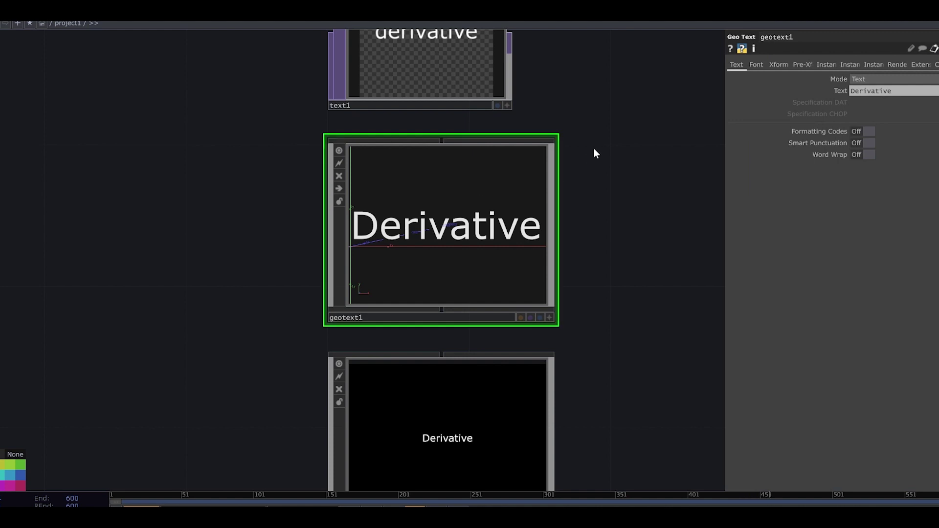
drag(599, 155, 600, 162)
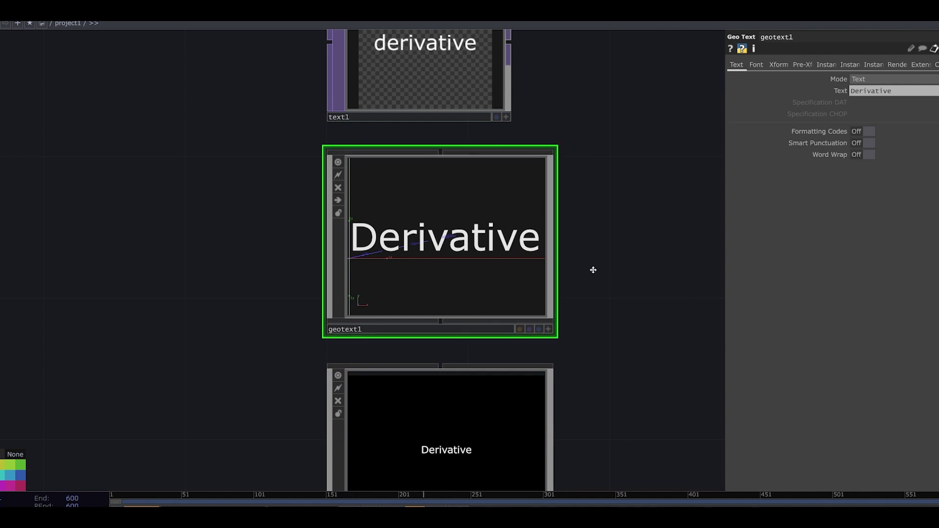
mouse_move(593, 268)
mouse_down()
mouse_move(460, 191)
mouse_move(580, 267)
mouse_up()
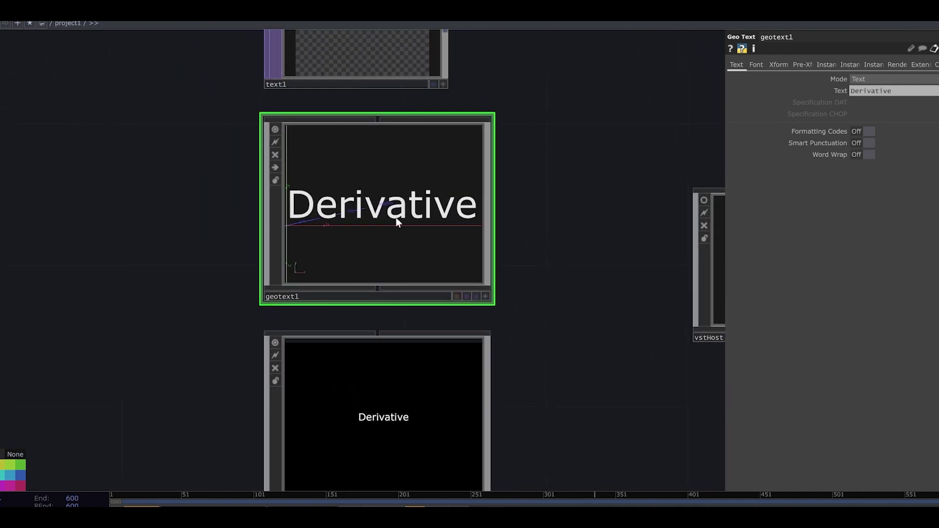
scroll(365, 215, up, 2)
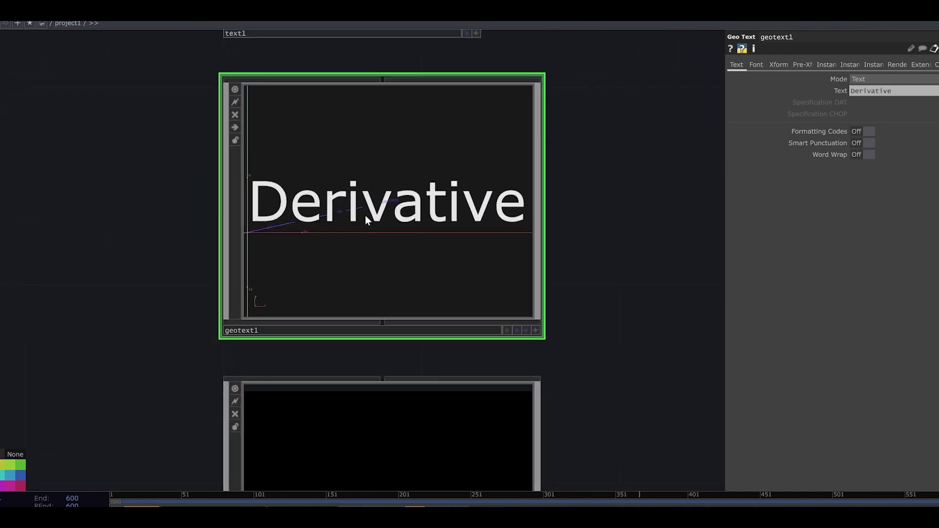
Activate the geotext1 viewer, orbit the 3D 'Derivative' text, then home it to the front.
click(534, 331)
drag(479, 205, 373, 237)
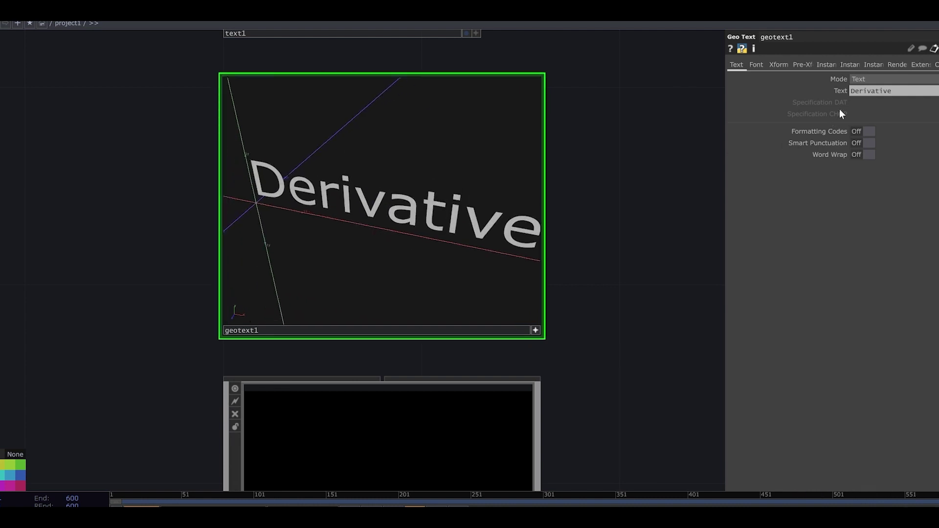
click(863, 95)
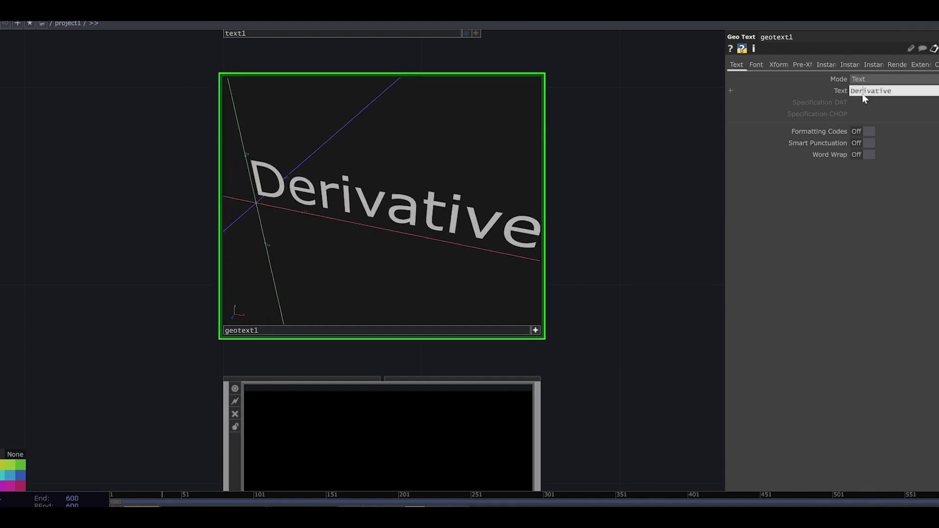
click(535, 331)
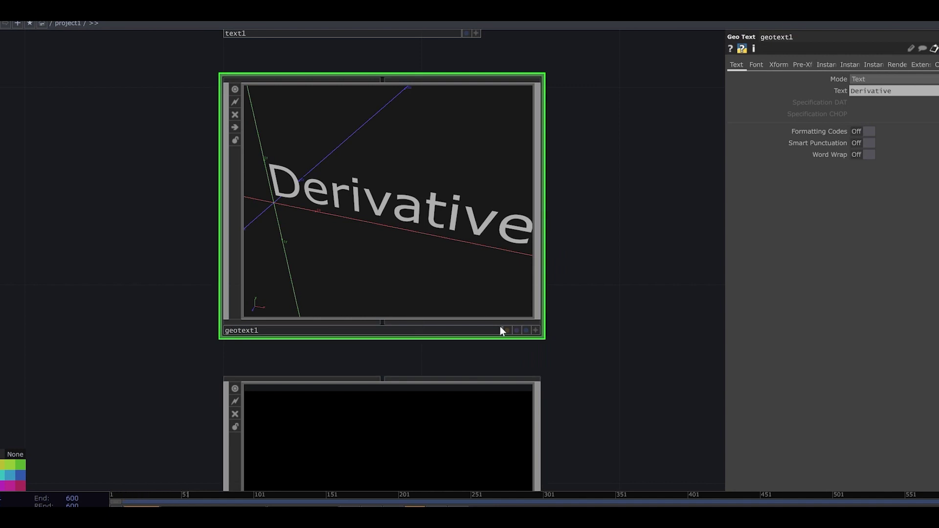
key(h)
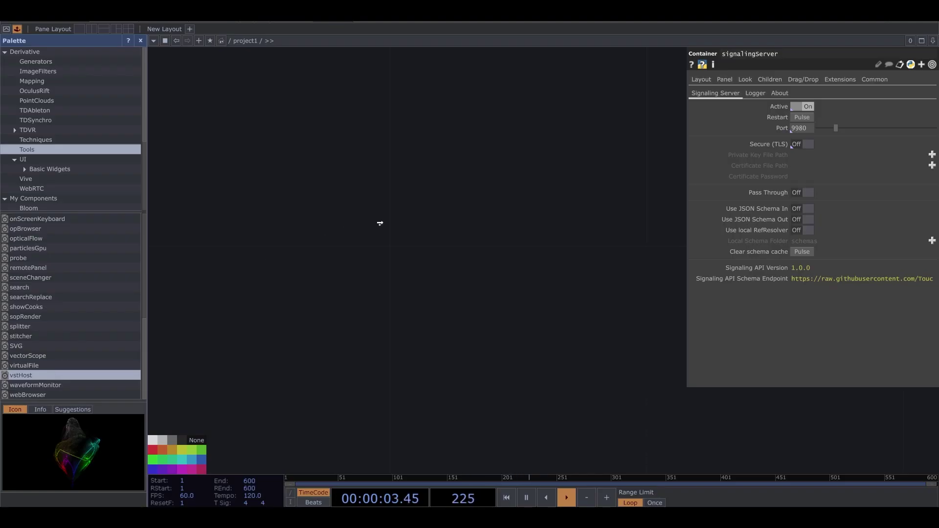
Drop a vstHost component into the network, enter it, and select audiovst1.
drag(380, 223, 498, 253)
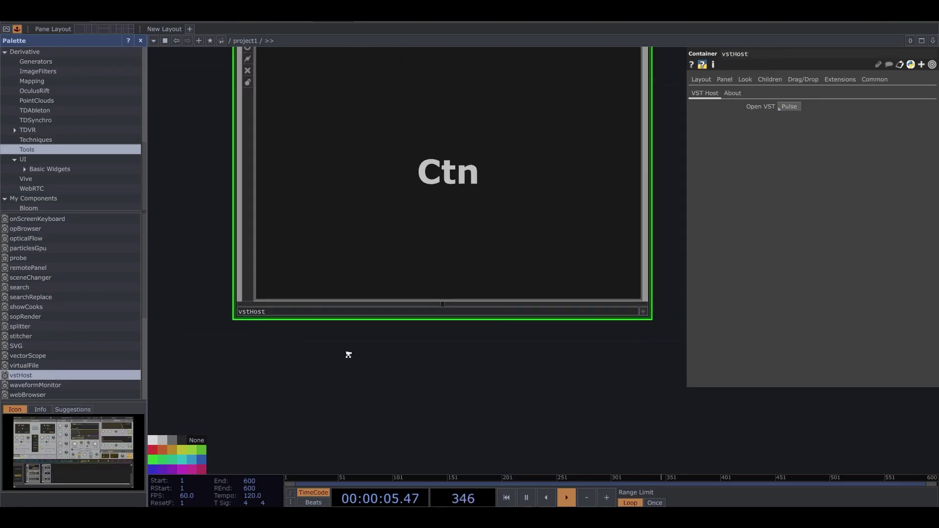
scroll(348, 354, down, 3)
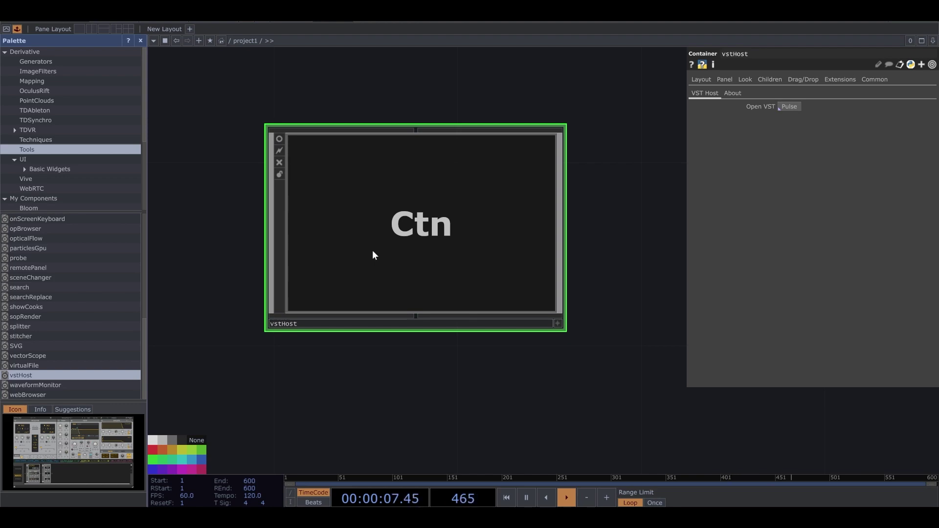
double_click(373, 250)
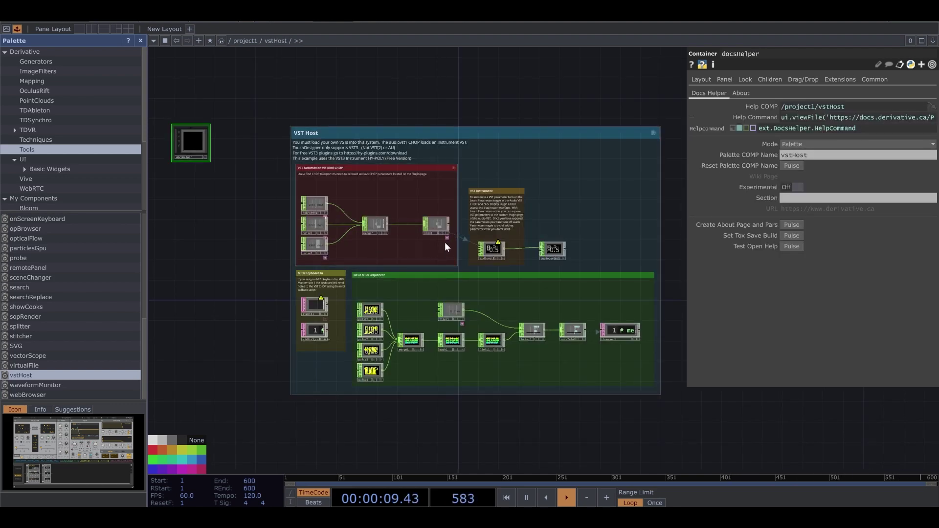
scroll(501, 250, up, 6)
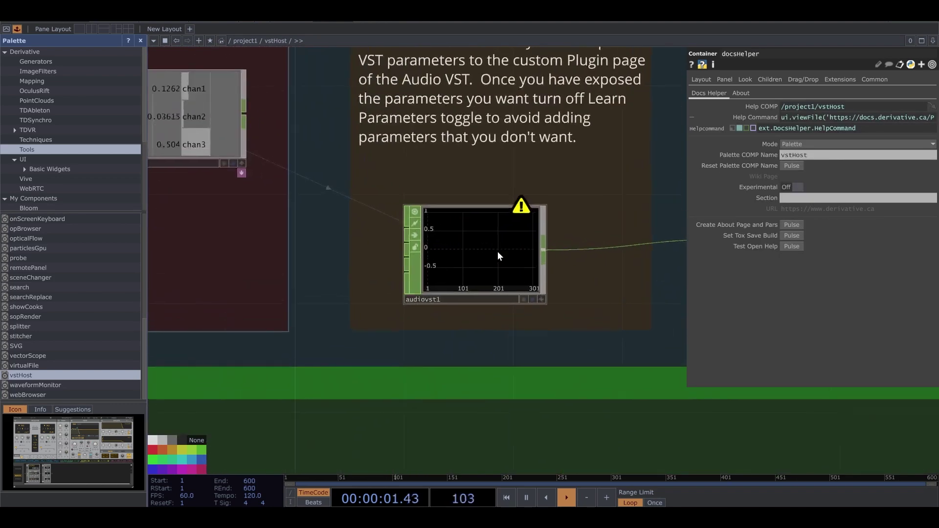
click(487, 252)
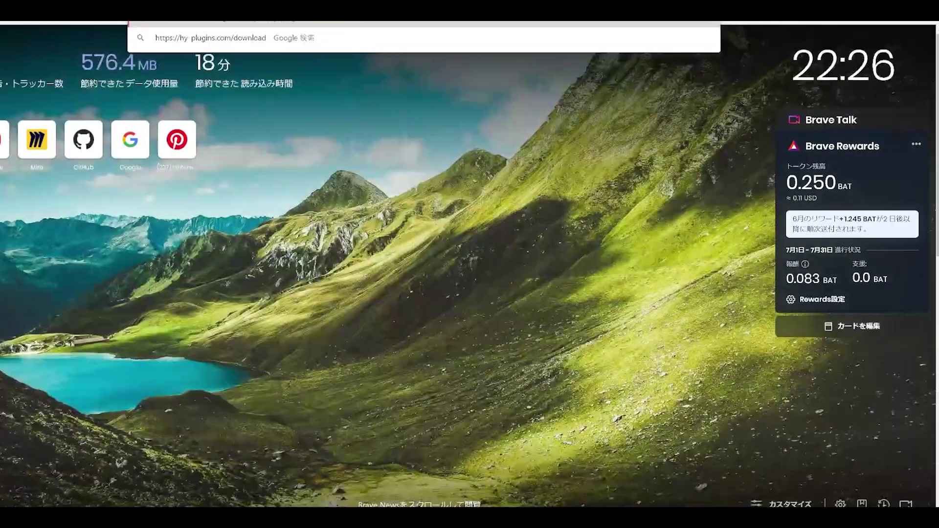
Download the HY-POLY full/demo version for Windows from hy-plugins.com/download.
key(Return)
click(182, 313)
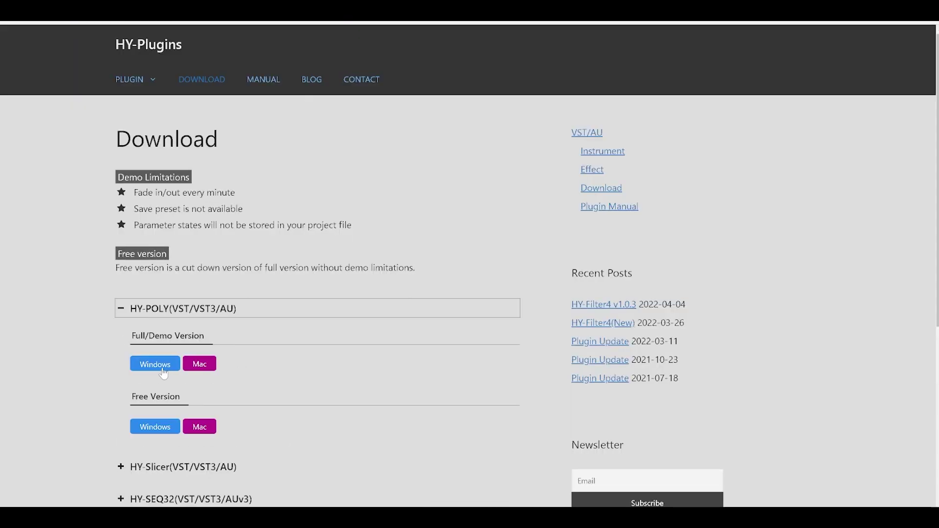
click(164, 374)
click(142, 198)
right_click(12, 504)
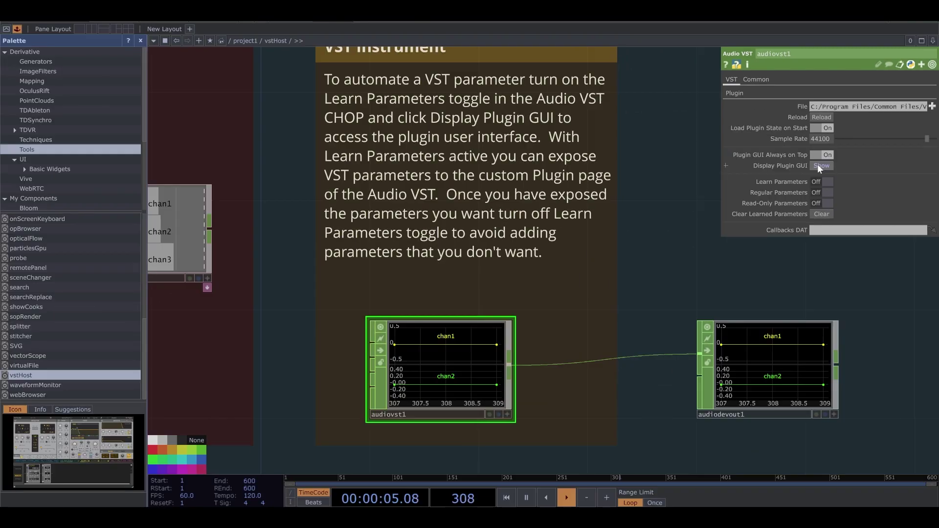
Load the HY-POLY synth into audiovst1, show its GUI, and play a few notes.
click(839, 153)
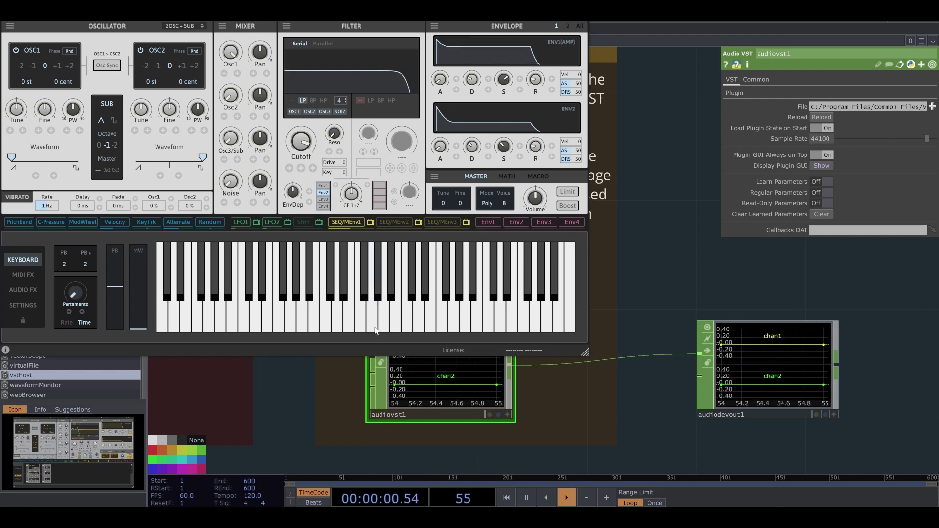
click(398, 317)
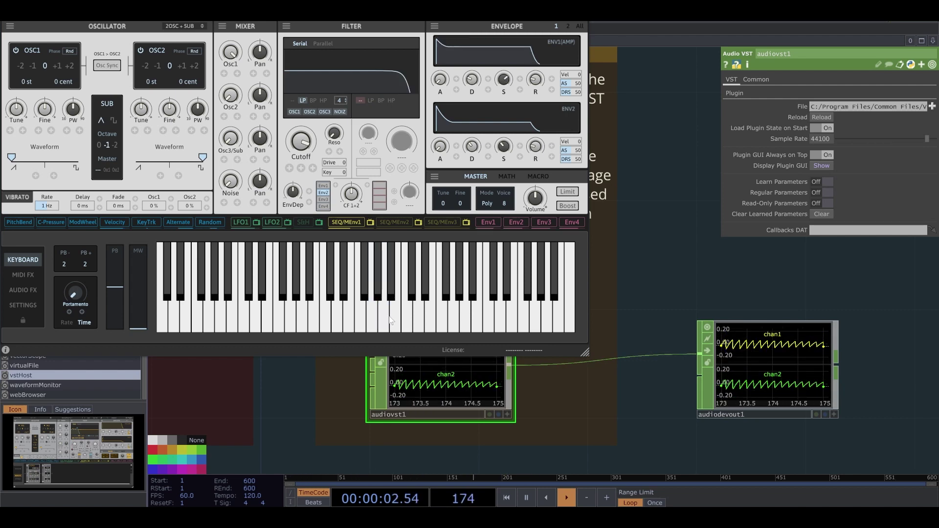
click(399, 315)
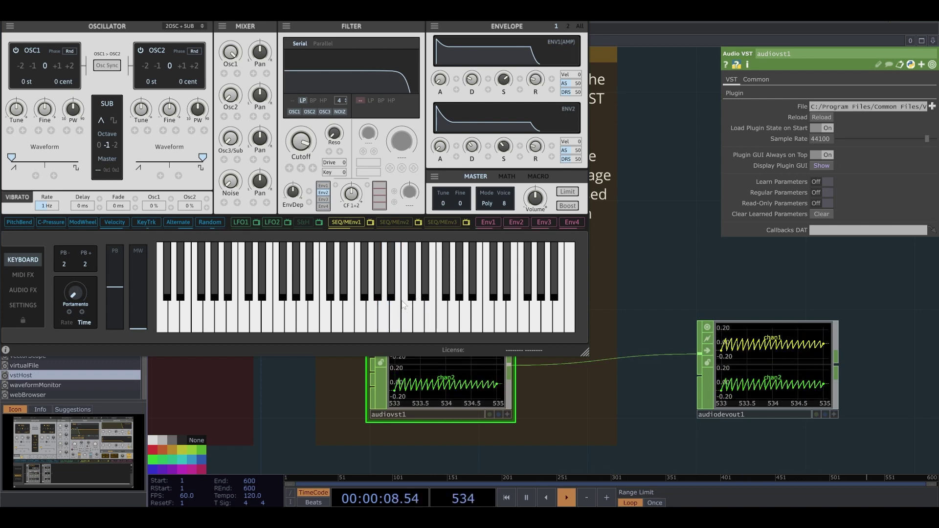
click(395, 318)
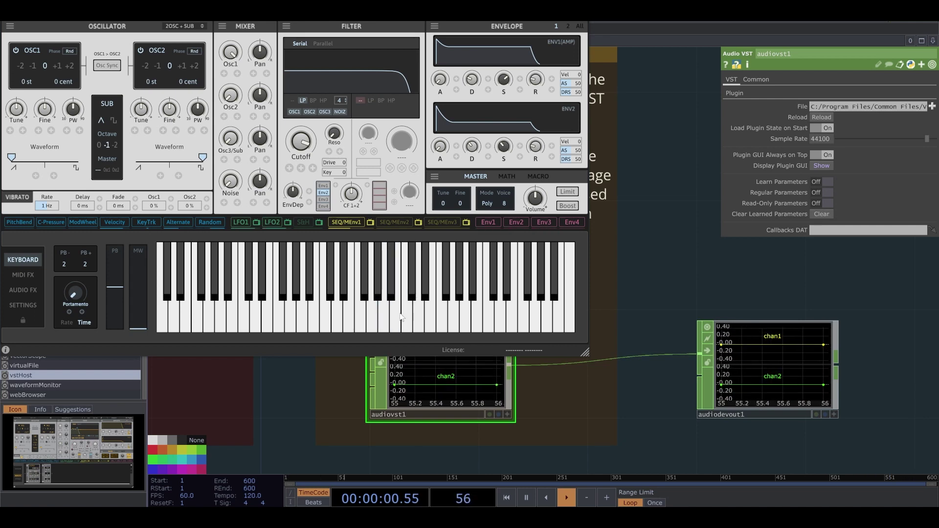
click(400, 318)
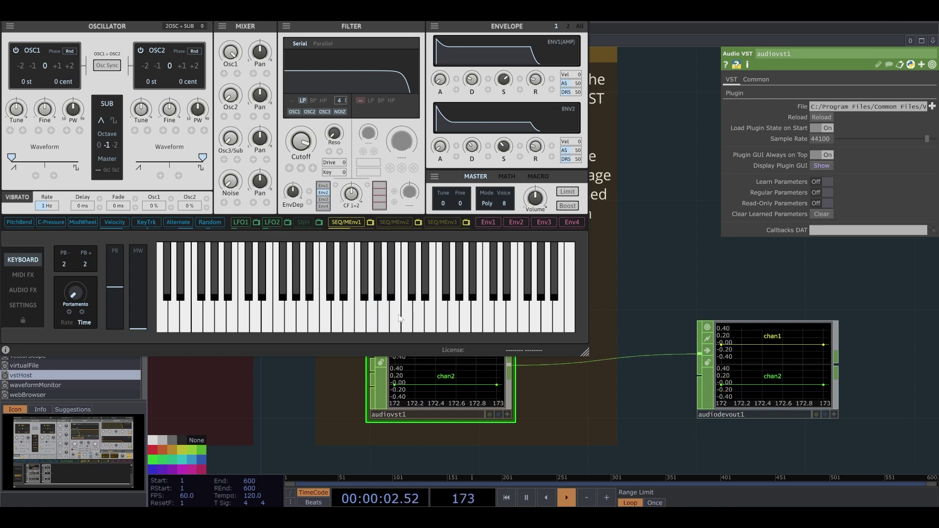
click(393, 321)
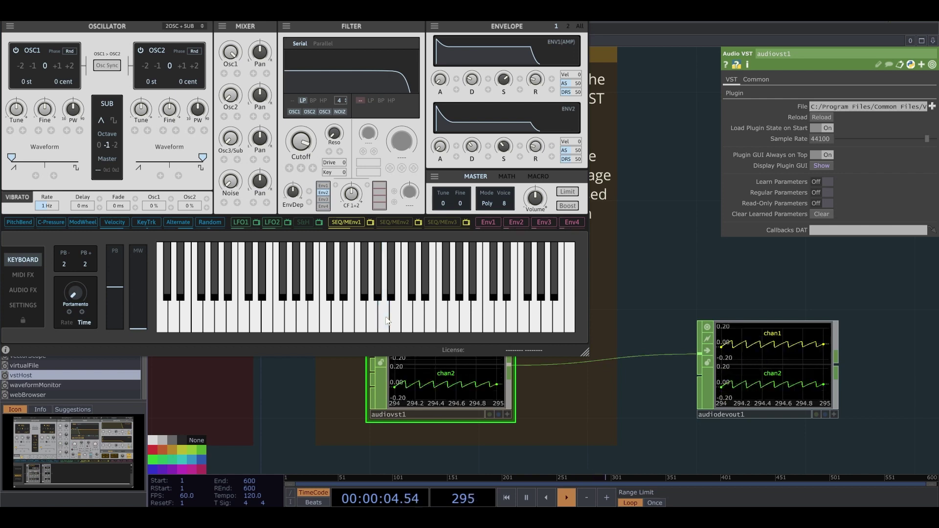
click(387, 321)
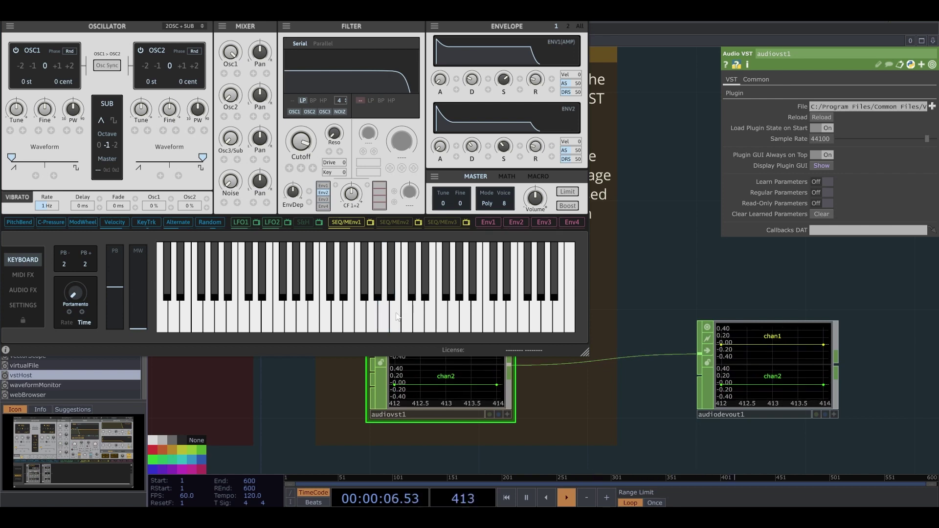
Play more held and quick notes, producing sawtooth waveforms on chan1 and chan2.
click(397, 317)
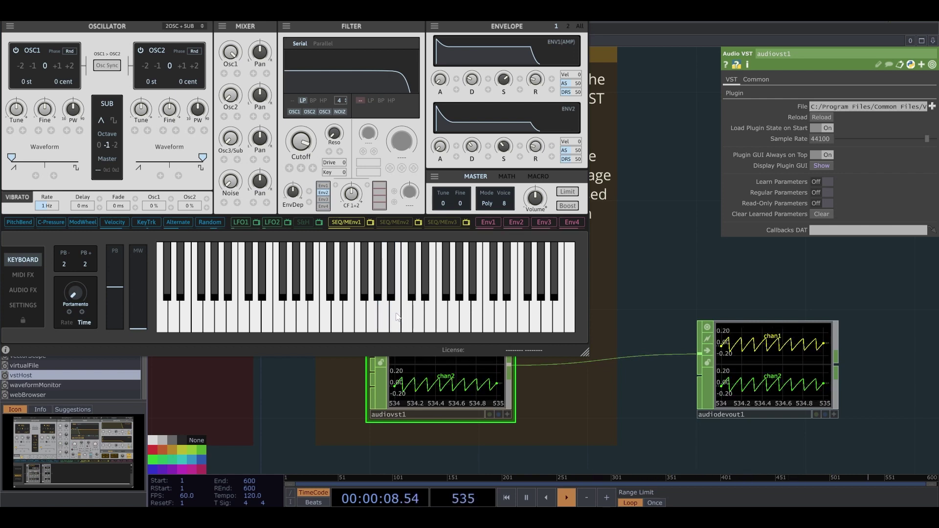
click(430, 313)
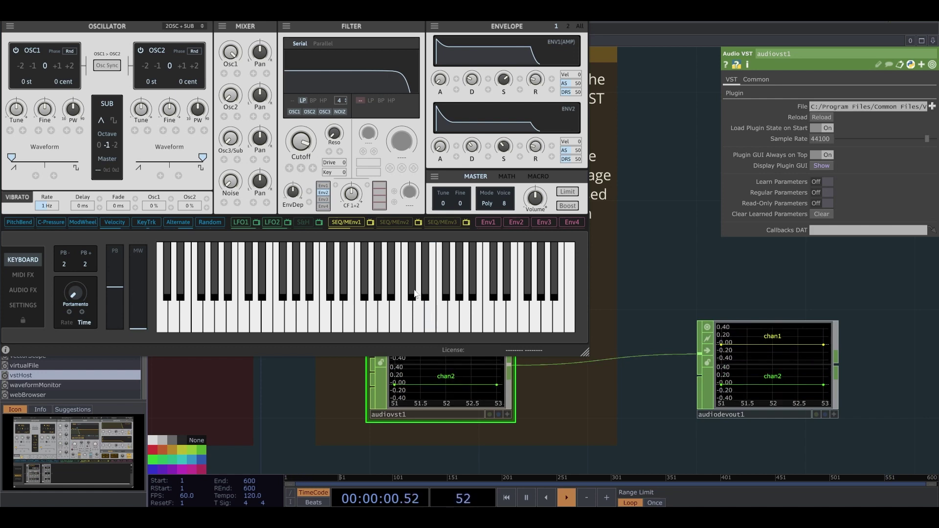
click(416, 317)
click(396, 318)
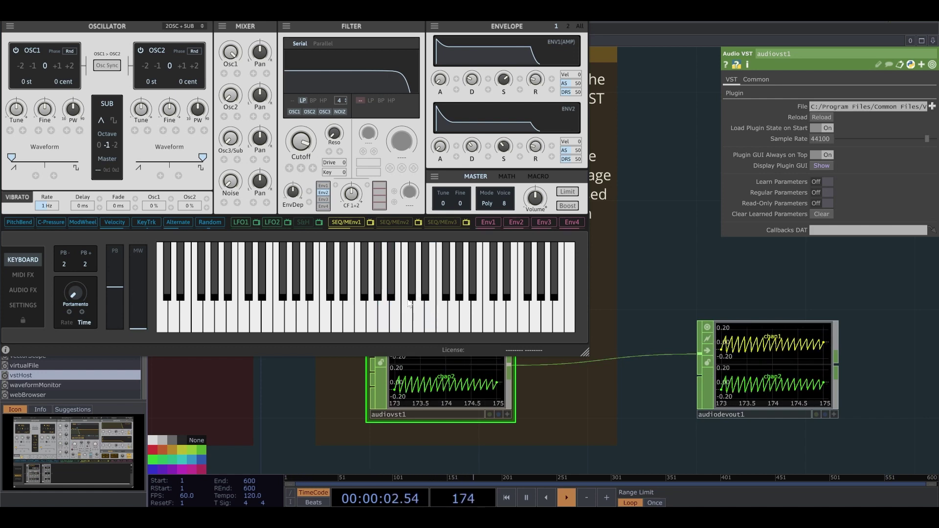
click(393, 319)
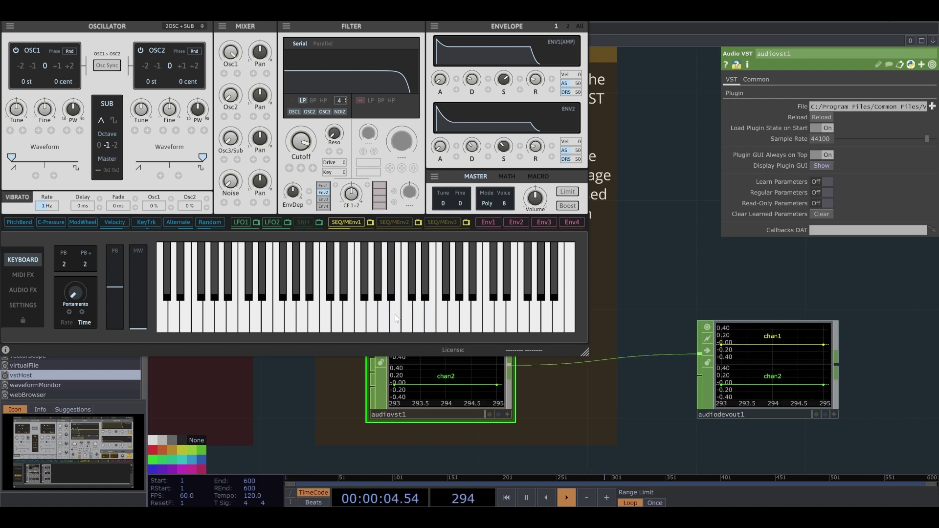
click(391, 318)
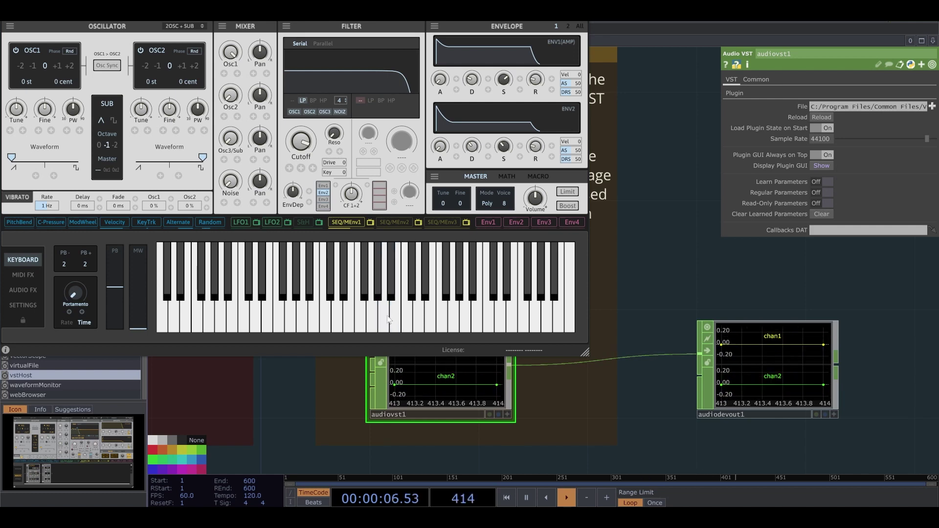
click(389, 318)
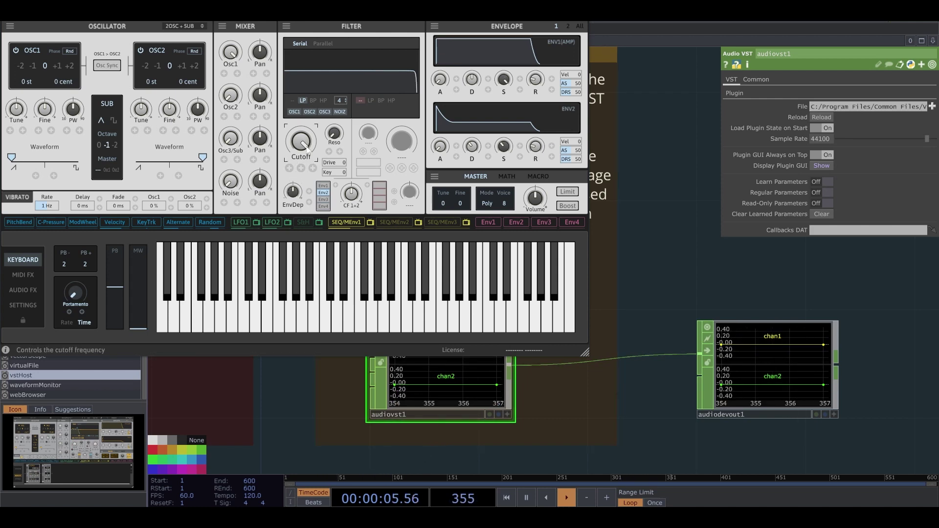
Lower the synth's filter Cutoff and play two notes to hear the change.
drag(302, 146, 302, 152)
click(323, 288)
click(453, 288)
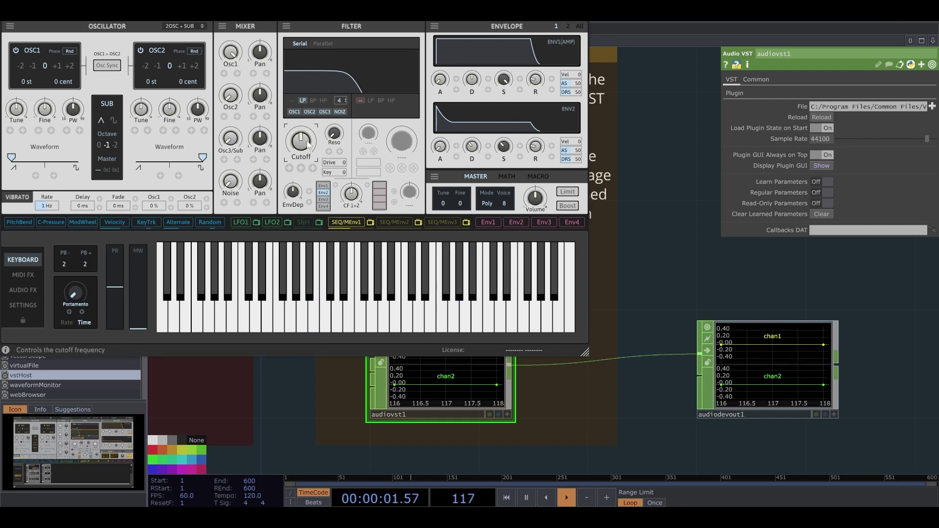
Raise the Cutoff slightly, then highlight chopexec1's sendNoteOn and sendNoteOff lines.
drag(300, 142, 296, 82)
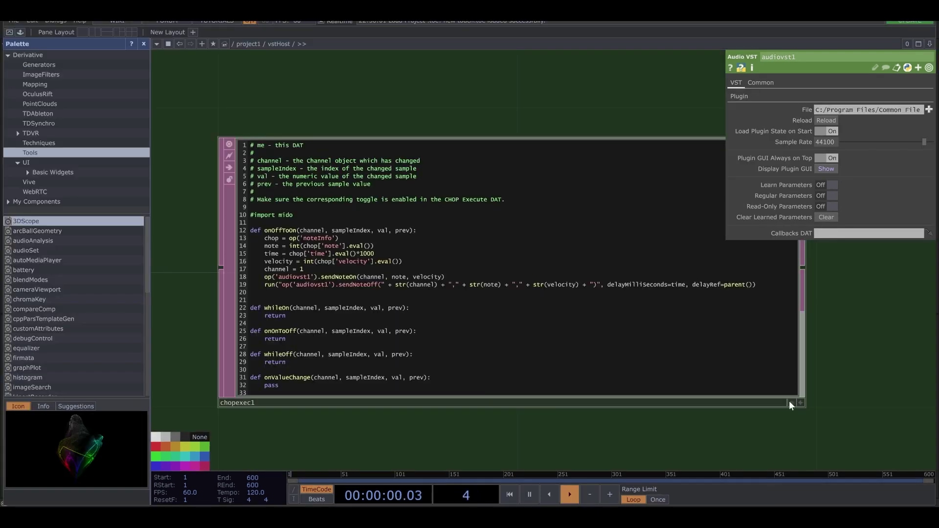
click(800, 402)
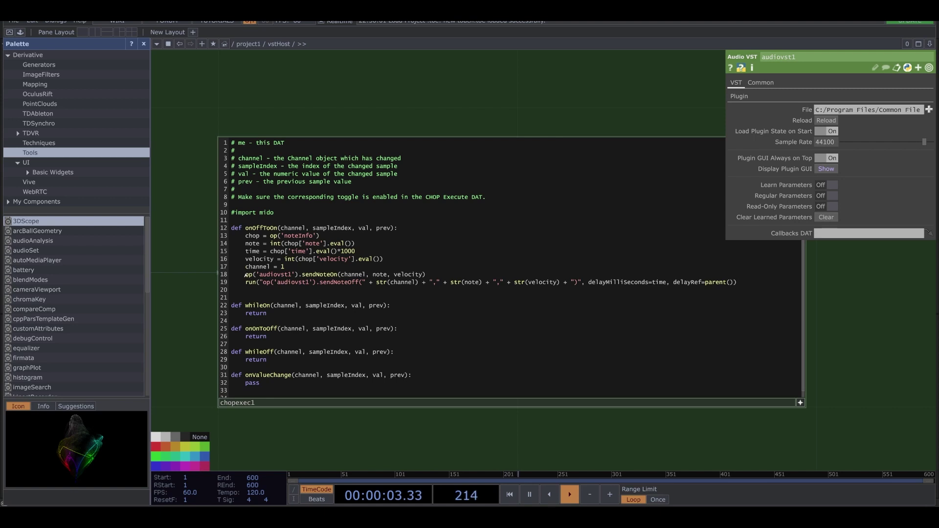
drag(328, 277, 611, 294)
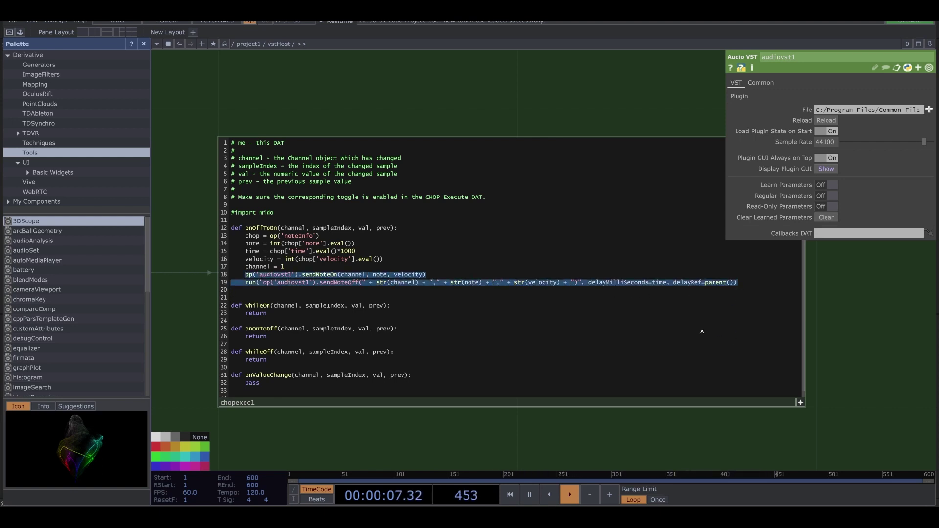
Make the chopexec1 script inactive again and start creating the text1 DAT.
click(801, 403)
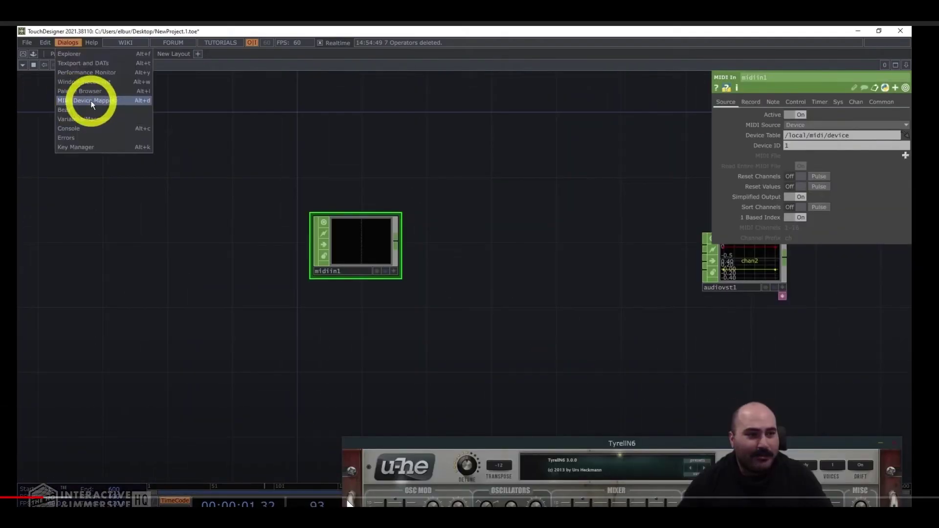
click(88, 98)
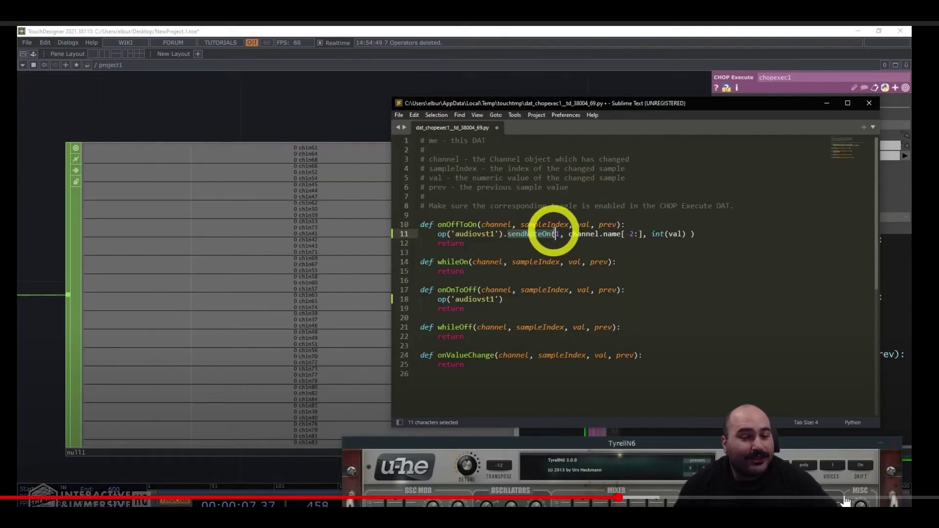